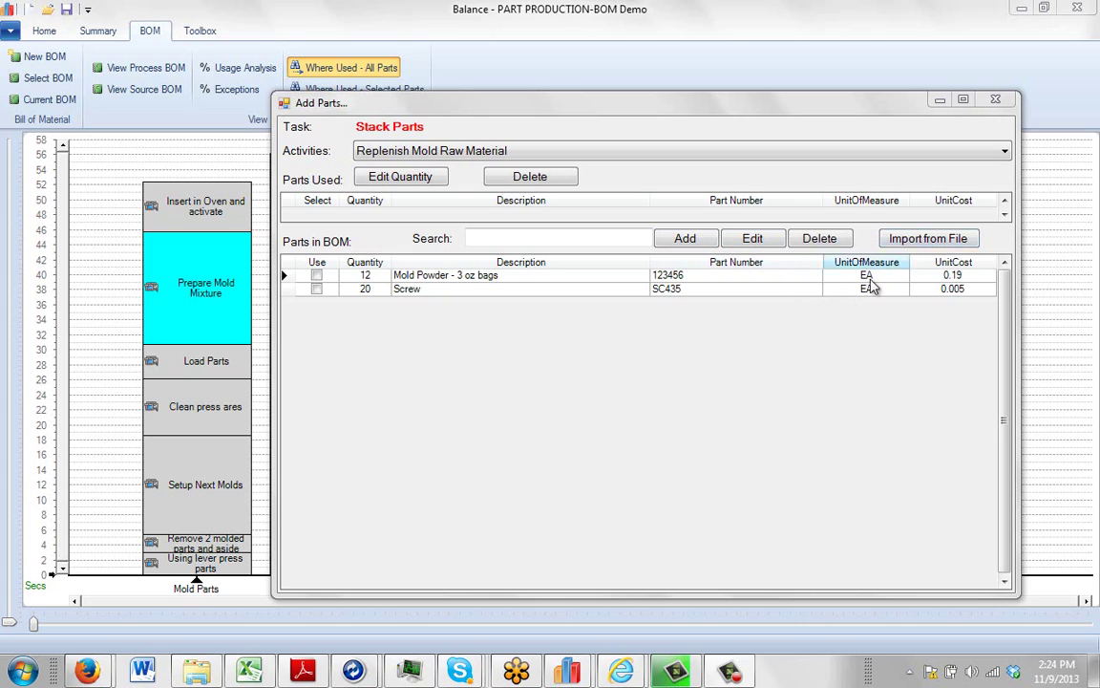
pyautogui.click(697, 245)
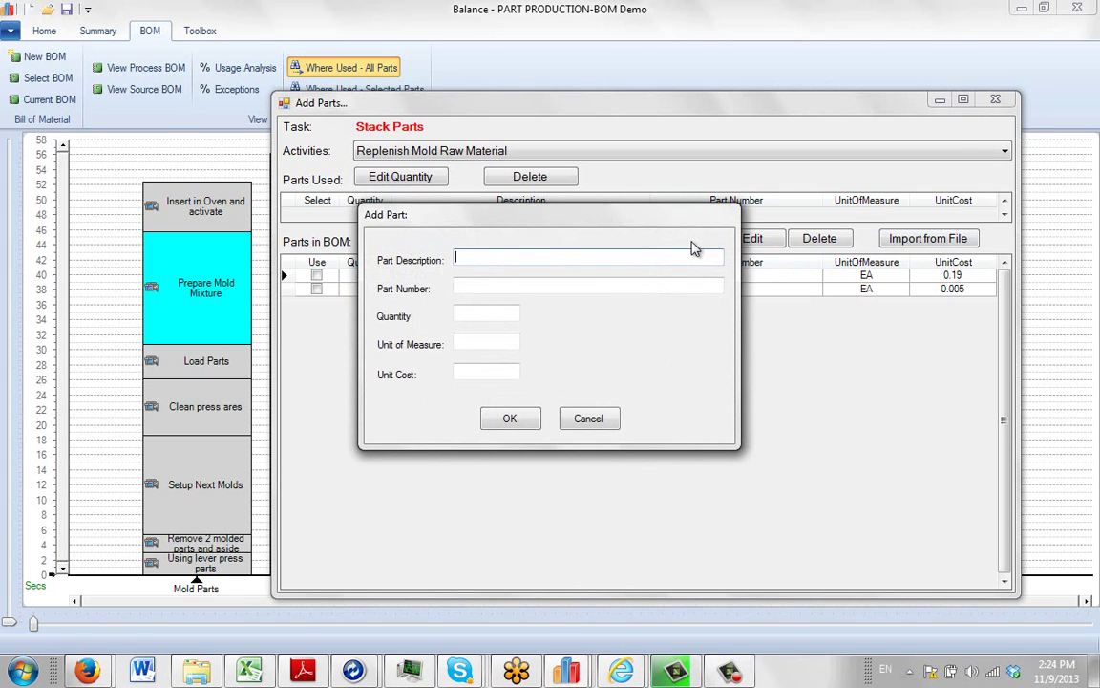
pyautogui.click(468, 284)
pyautogui.click(470, 312)
pyautogui.click(586, 421)
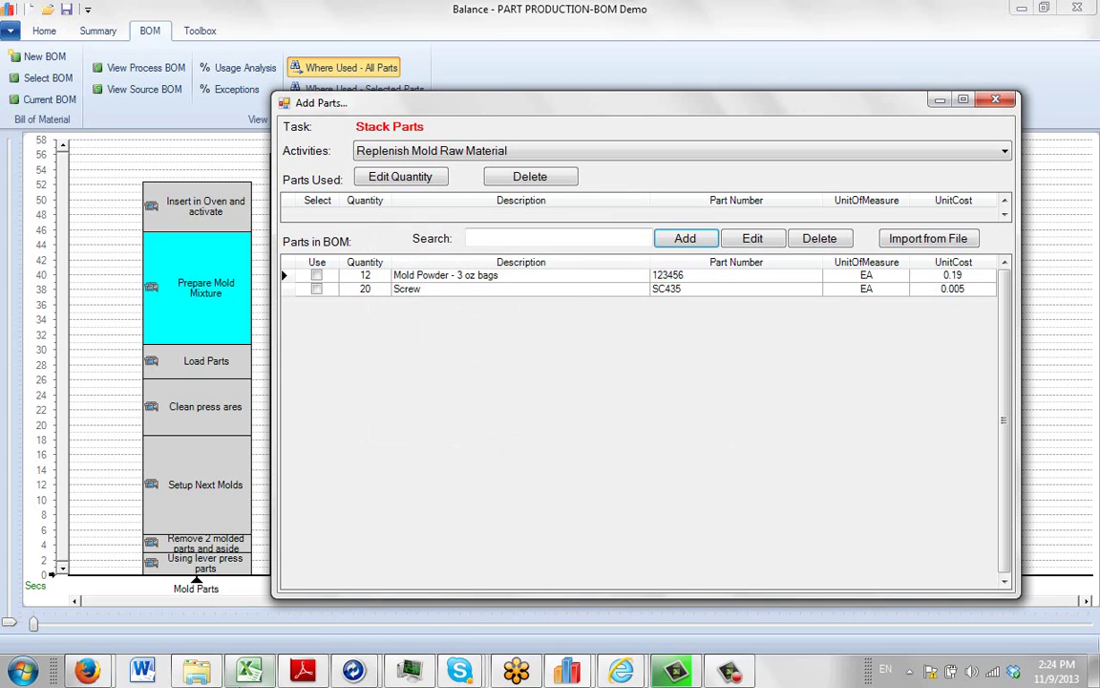
# Switch to the BOM XLS.xlsm workbook in Excel and look through its worksheets, ending on Example BOM
pyautogui.click(250, 672)
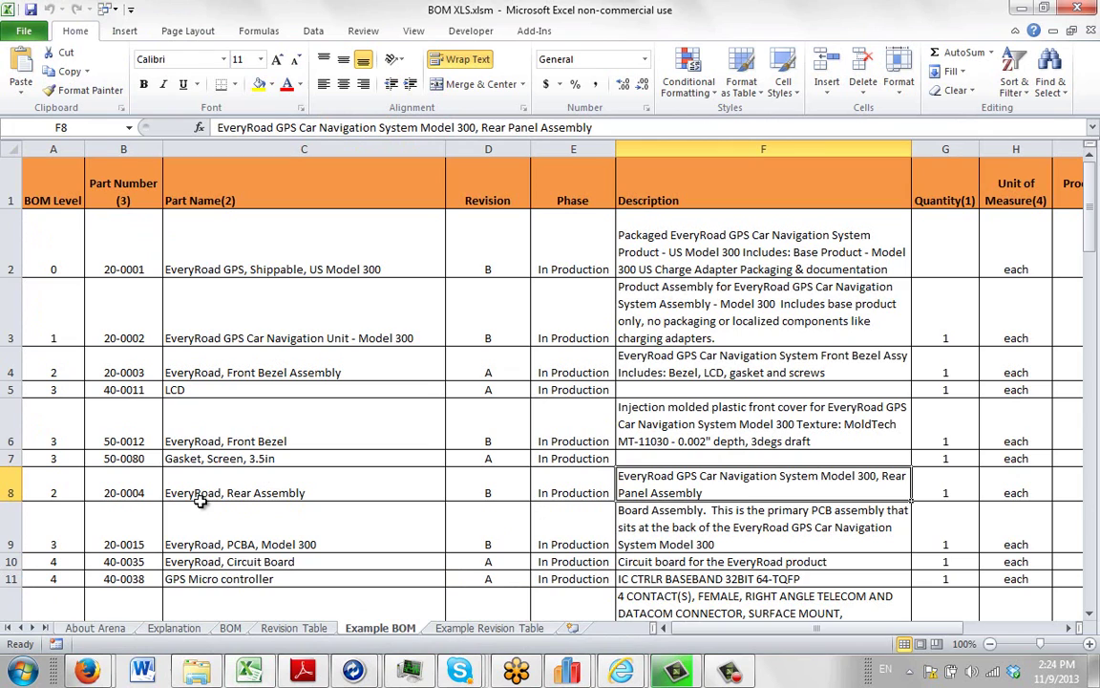
pyautogui.click(95, 627)
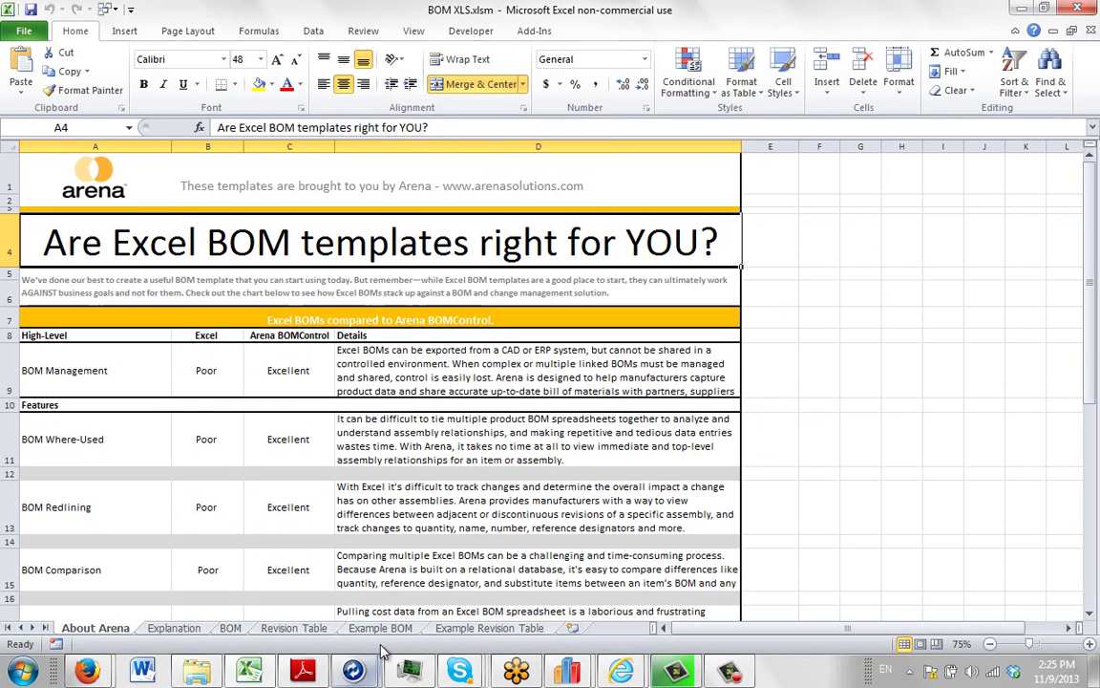
pyautogui.click(174, 629)
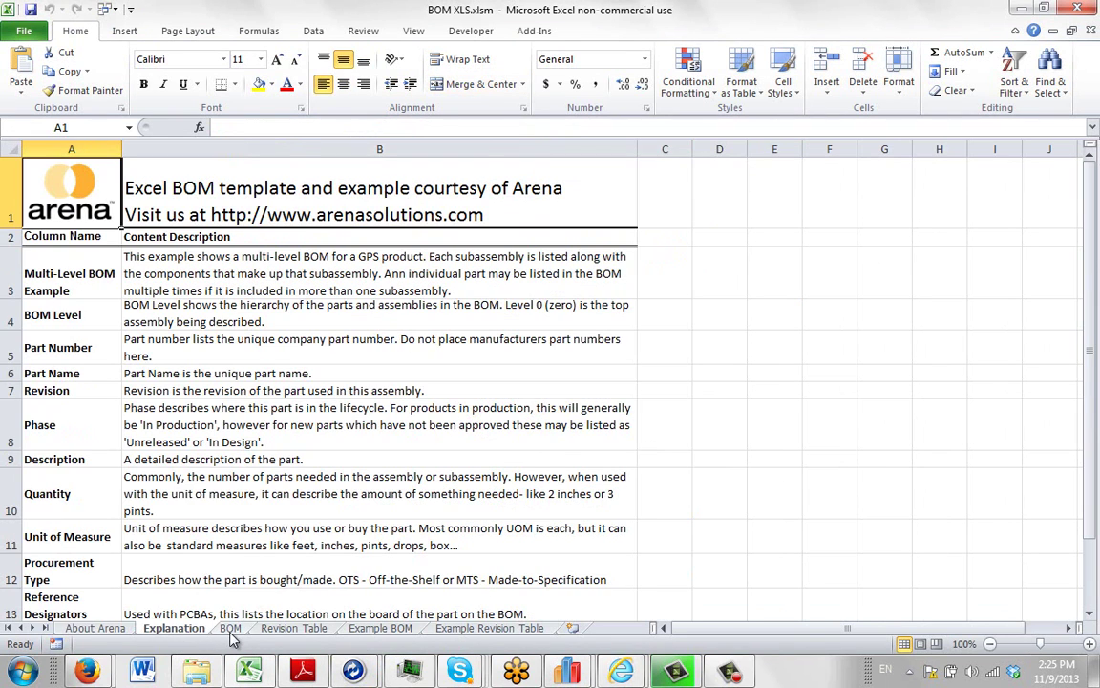
pyautogui.click(231, 630)
pyautogui.click(281, 630)
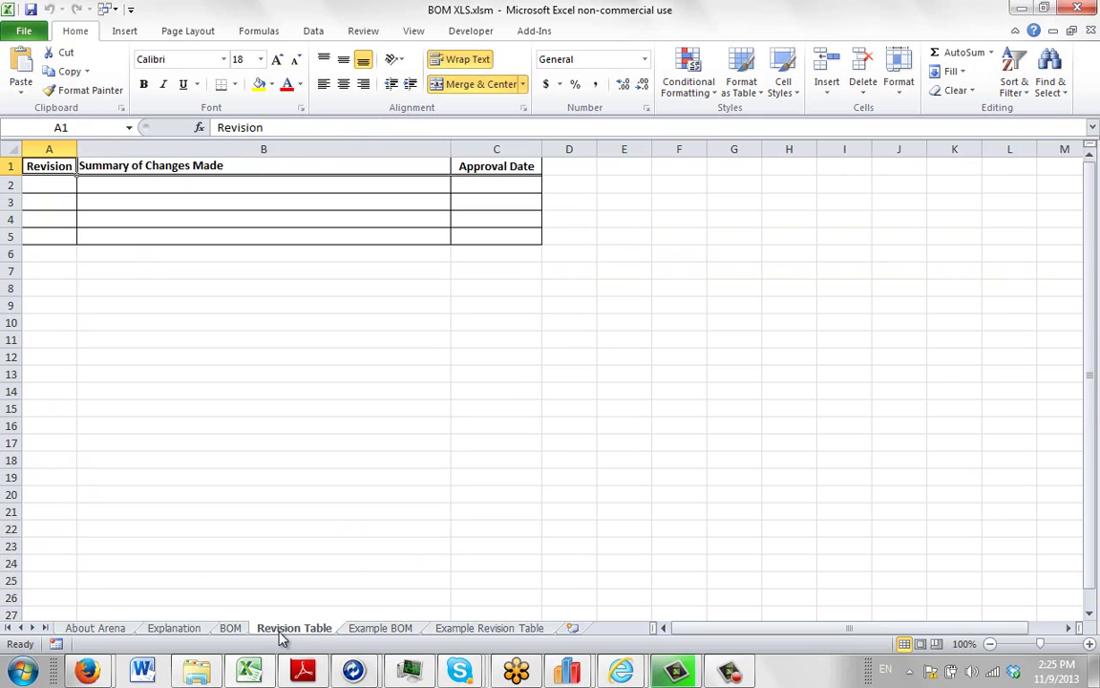
pyautogui.click(378, 630)
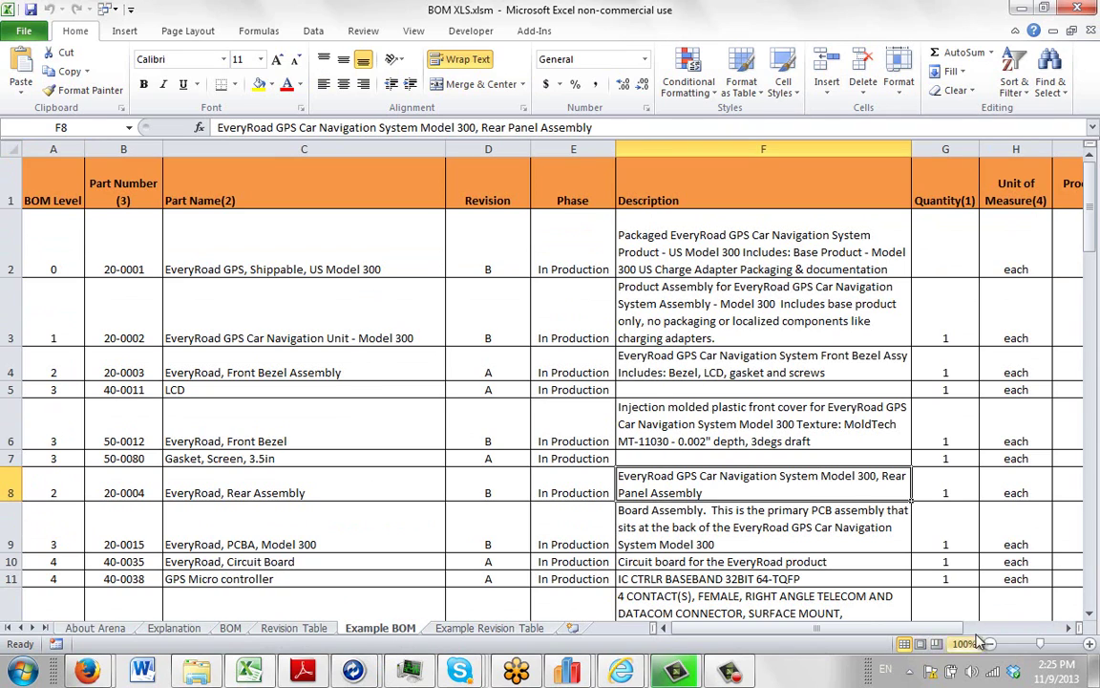
# Review the remaining columns of the Example BOM worksheet, then return to the Add Parts window in Balance
pyautogui.click(1069, 628)
pyautogui.doubleClick(1068, 629)
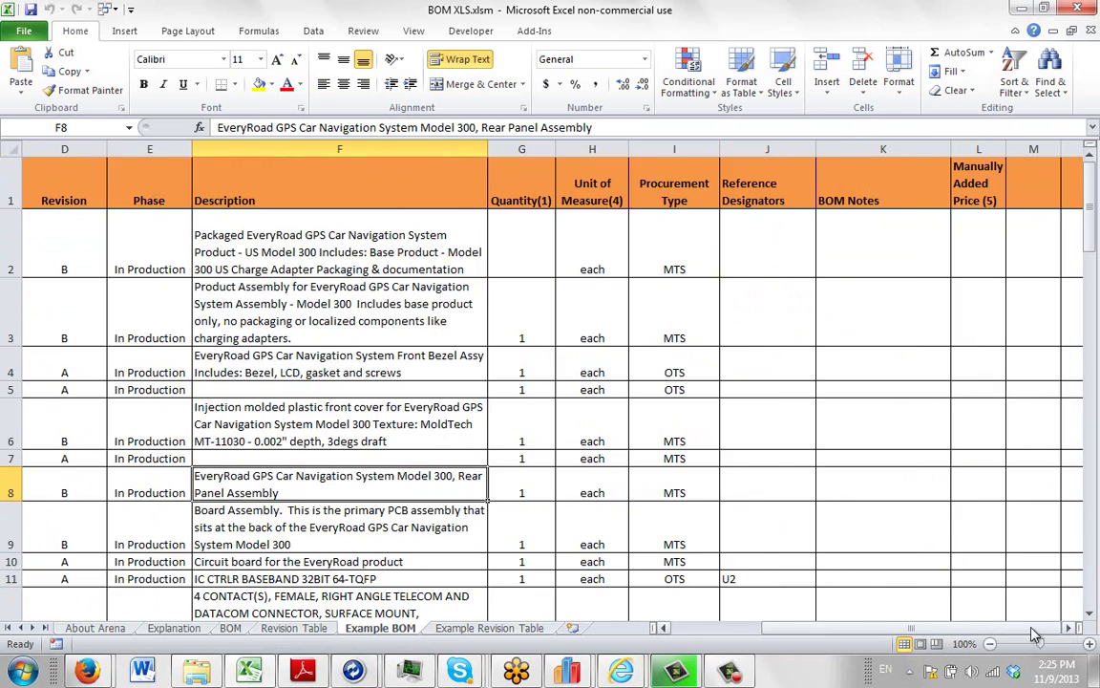
pyautogui.moveTo(929, 632); pyautogui.dragTo(838, 633)
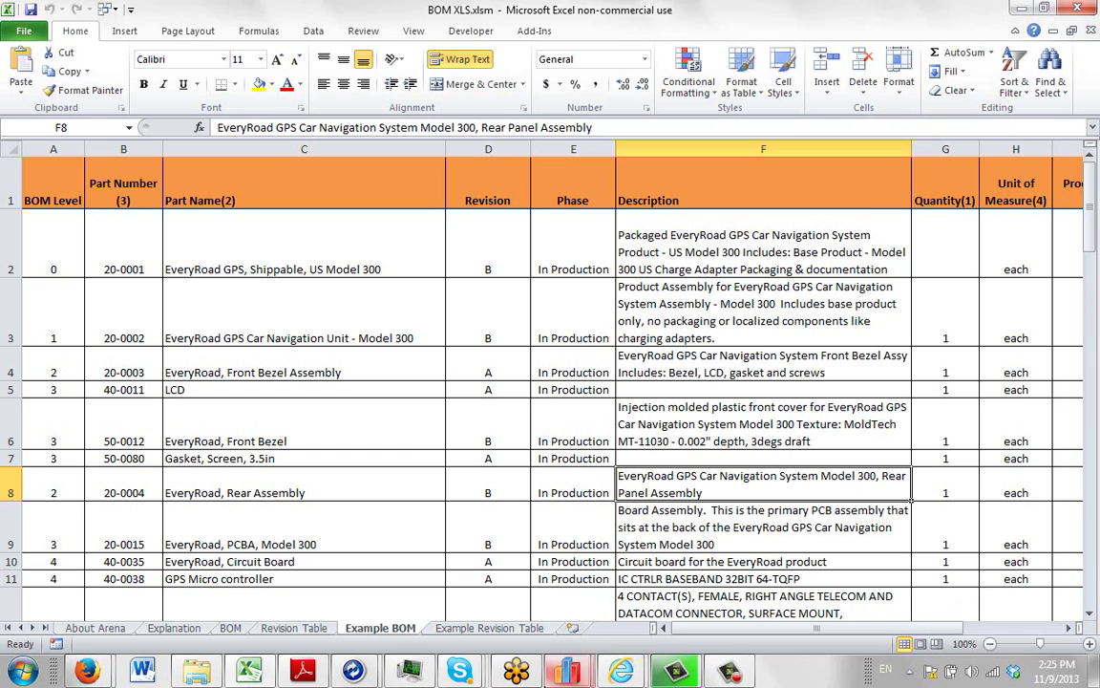
pyautogui.moveTo(570, 674)
pyautogui.click(660, 573)
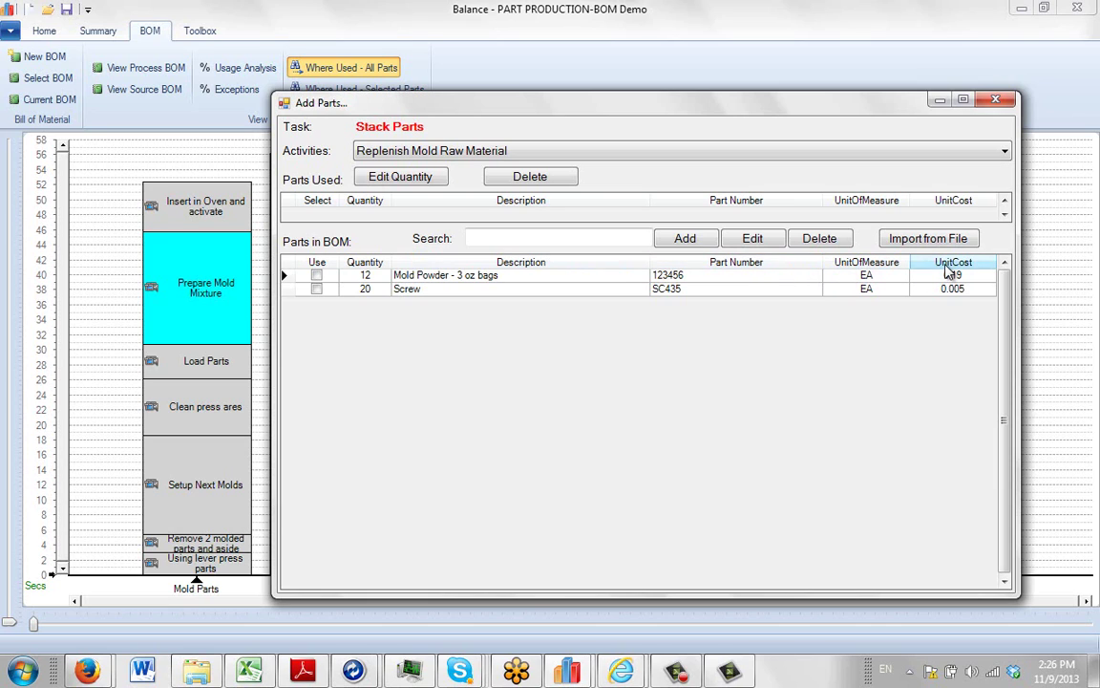
# Examine the numbered mapping headers in the first row of Example BOM in Excel, then switch back to Balance's Add Parts window
pyautogui.click(252, 671)
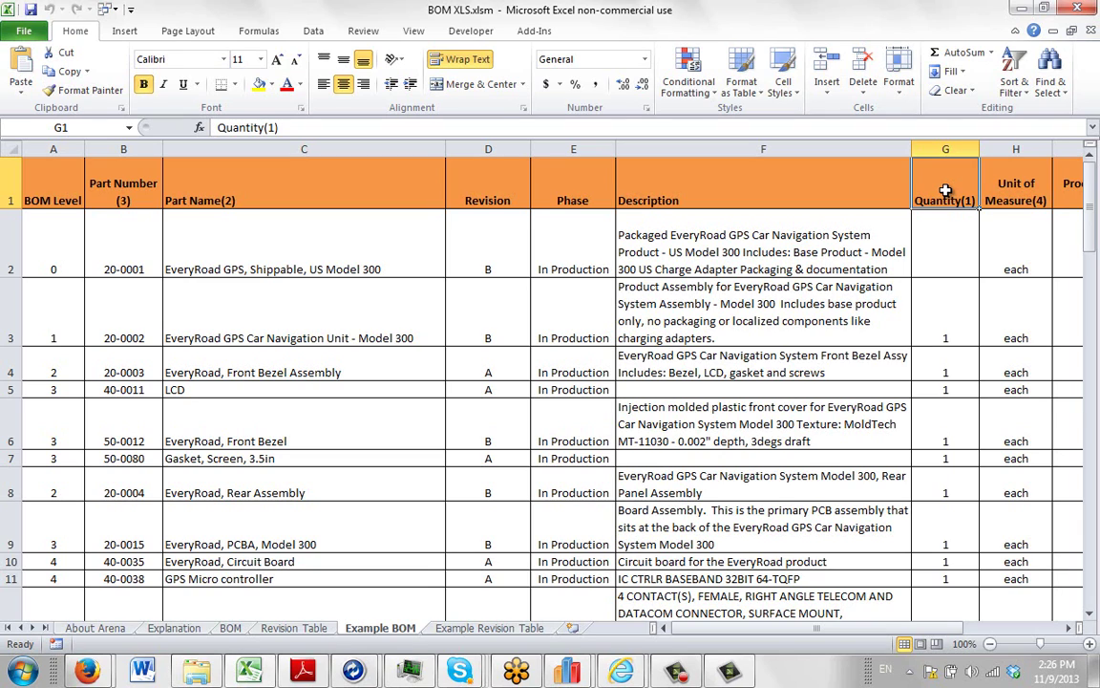
pyautogui.click(279, 194)
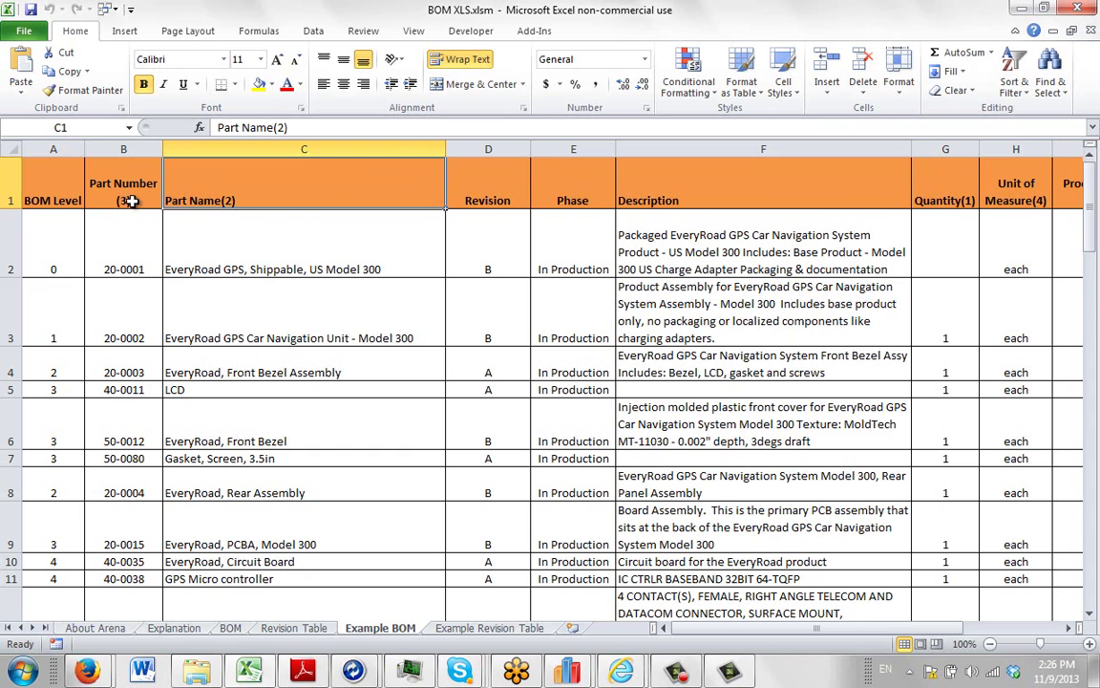
pyautogui.hscroll(2, 960, 573)
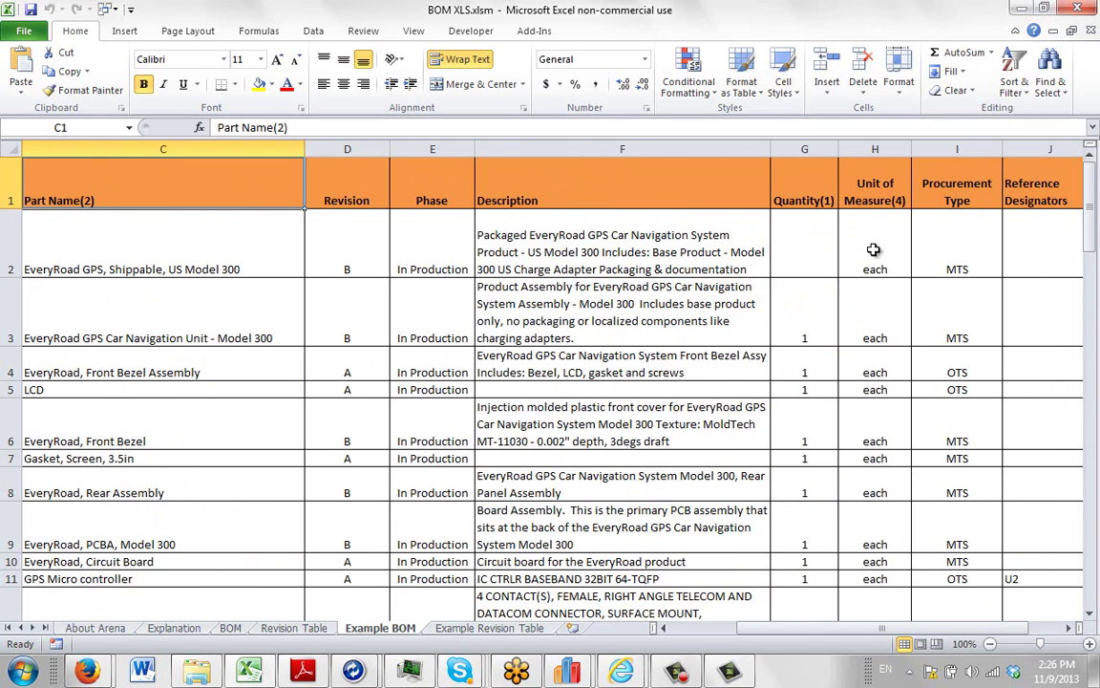
pyautogui.click(1072, 630)
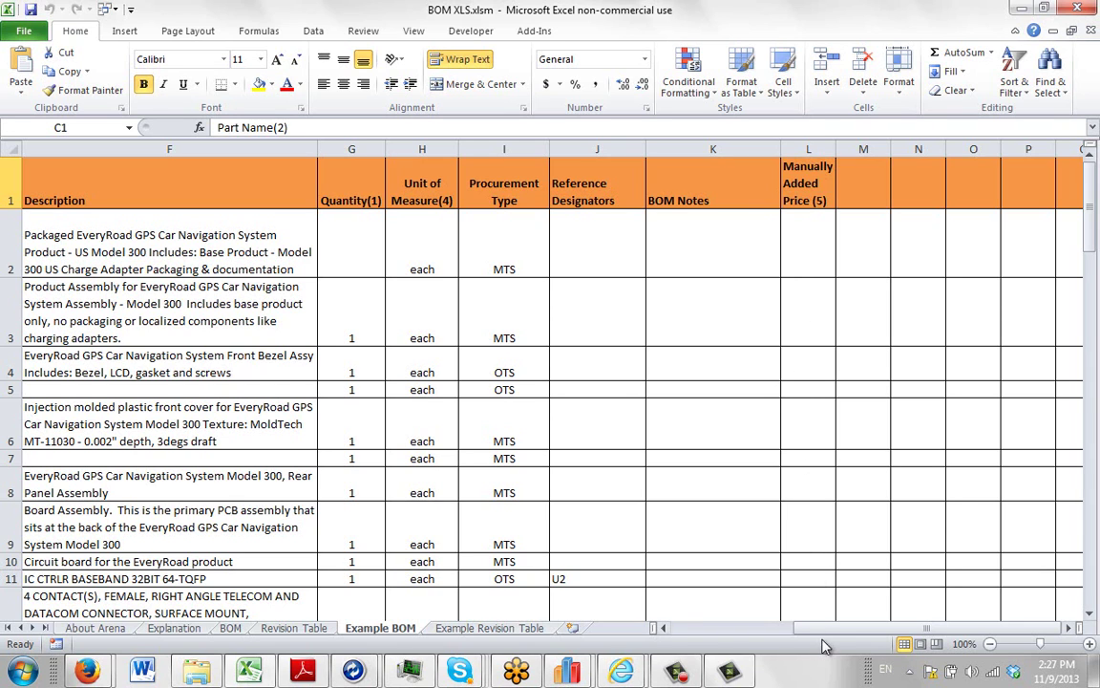
pyautogui.moveTo(829, 635); pyautogui.dragTo(726, 573)
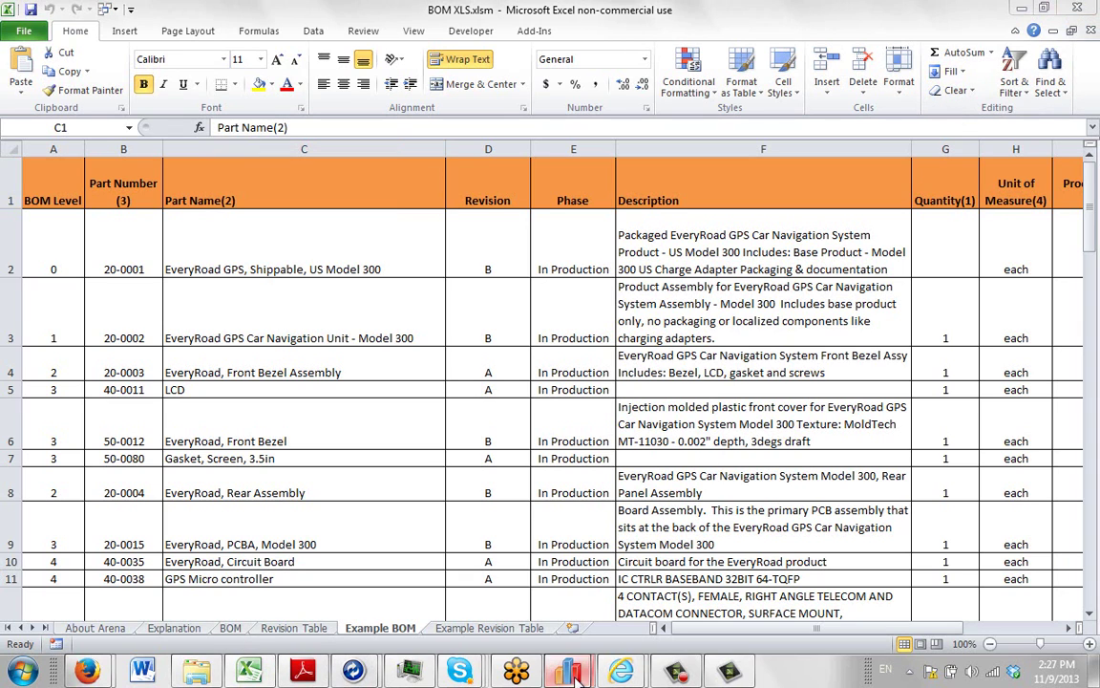
pyautogui.moveTo(573, 674)
pyautogui.click(551, 531)
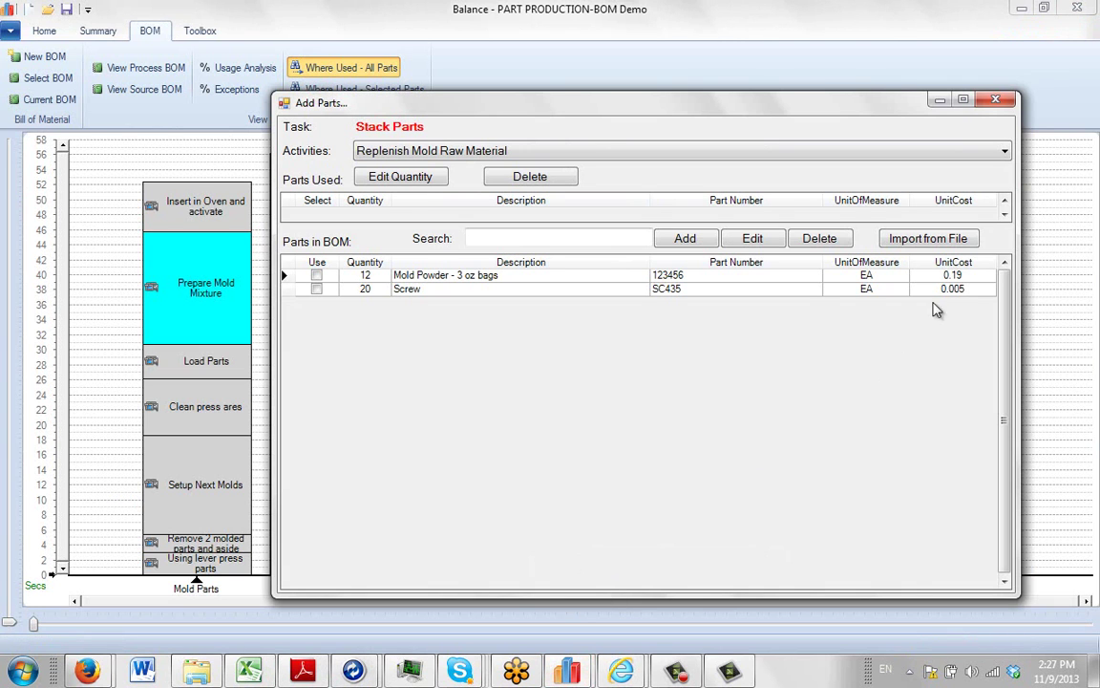
# Open BOM XLS.xlsm for the parts import and compare the offered worksheets with the workbook in Excel before returning to Balance
pyautogui.click(938, 245)
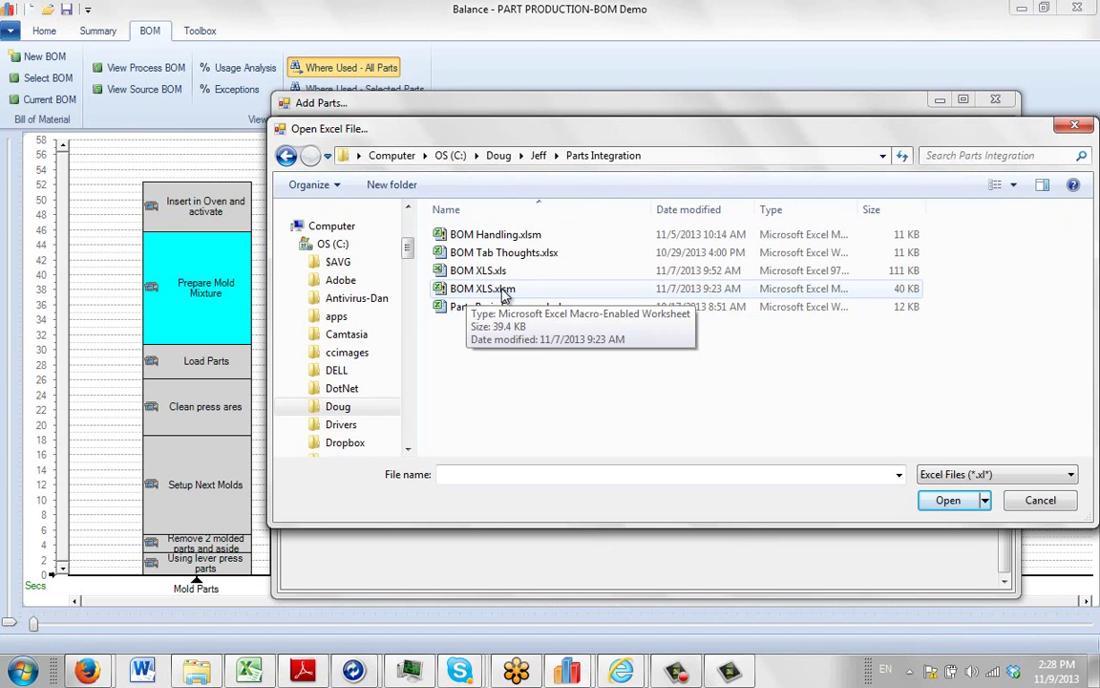
pyautogui.click(496, 291)
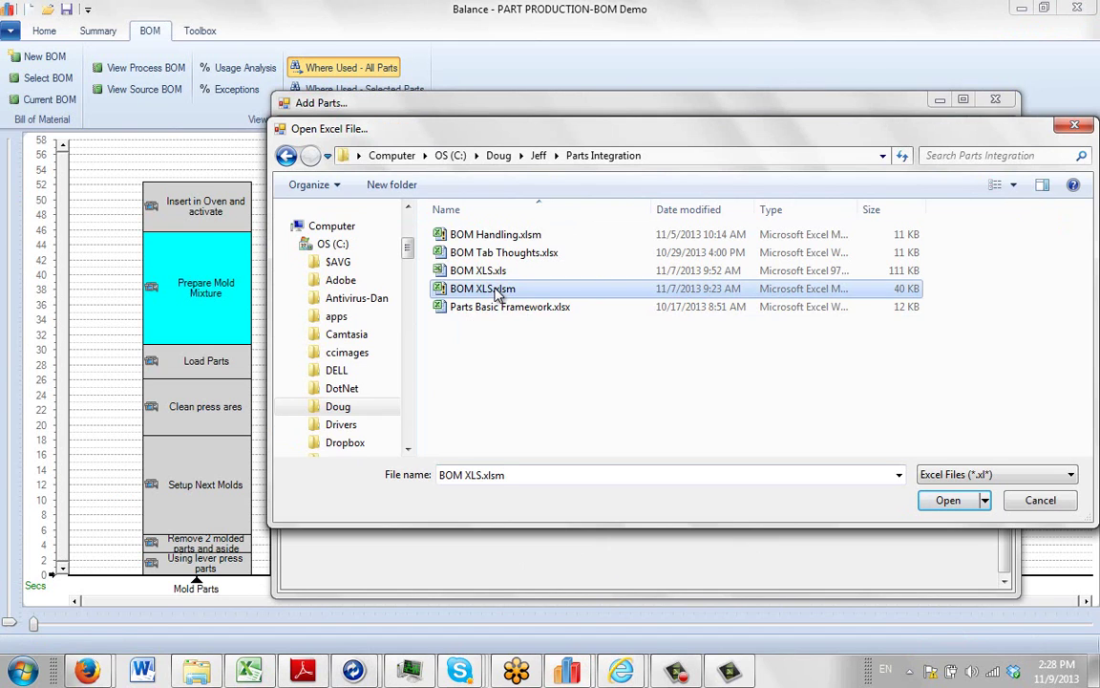
pyautogui.click(946, 501)
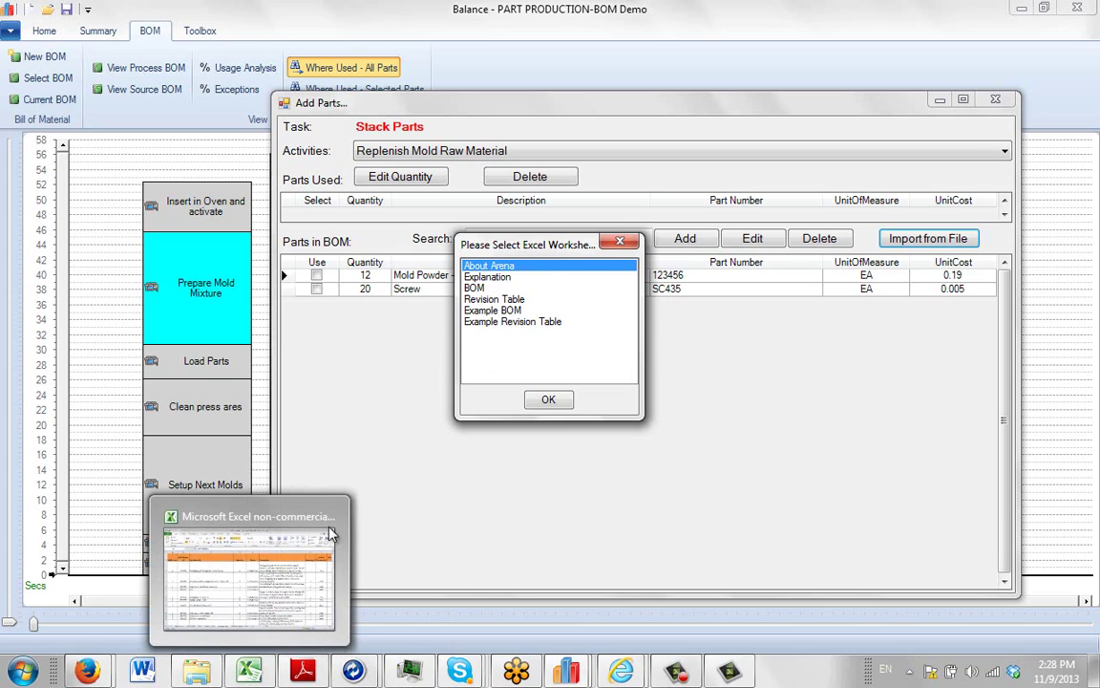
pyautogui.click(251, 673)
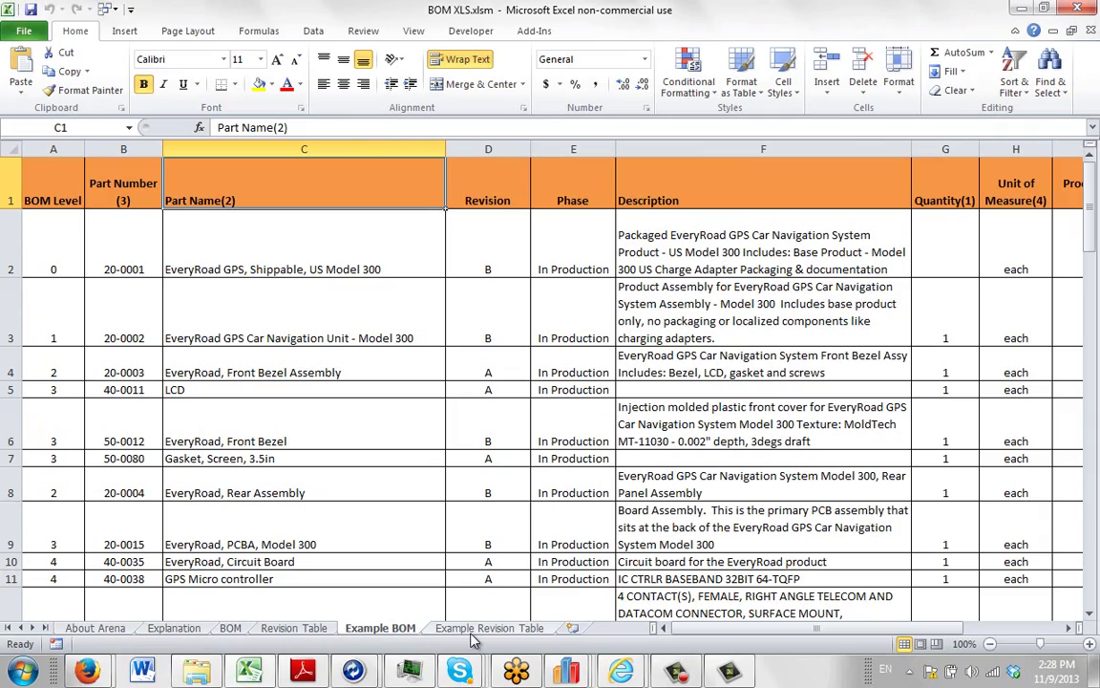
pyautogui.moveTo(578, 674)
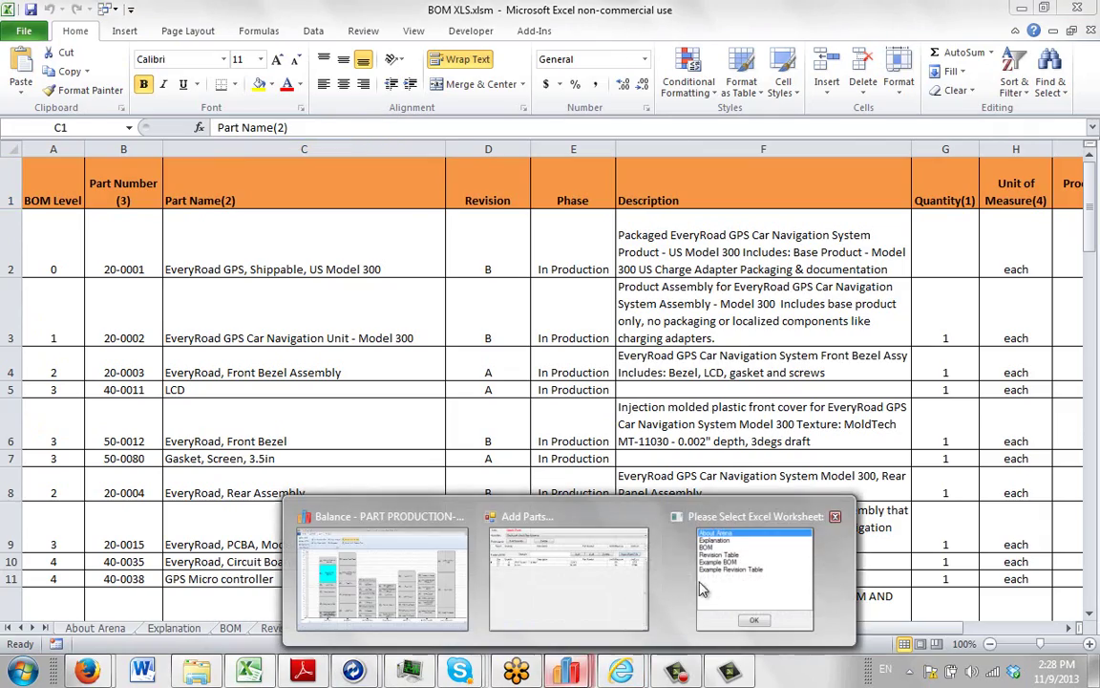
pyautogui.click(726, 601)
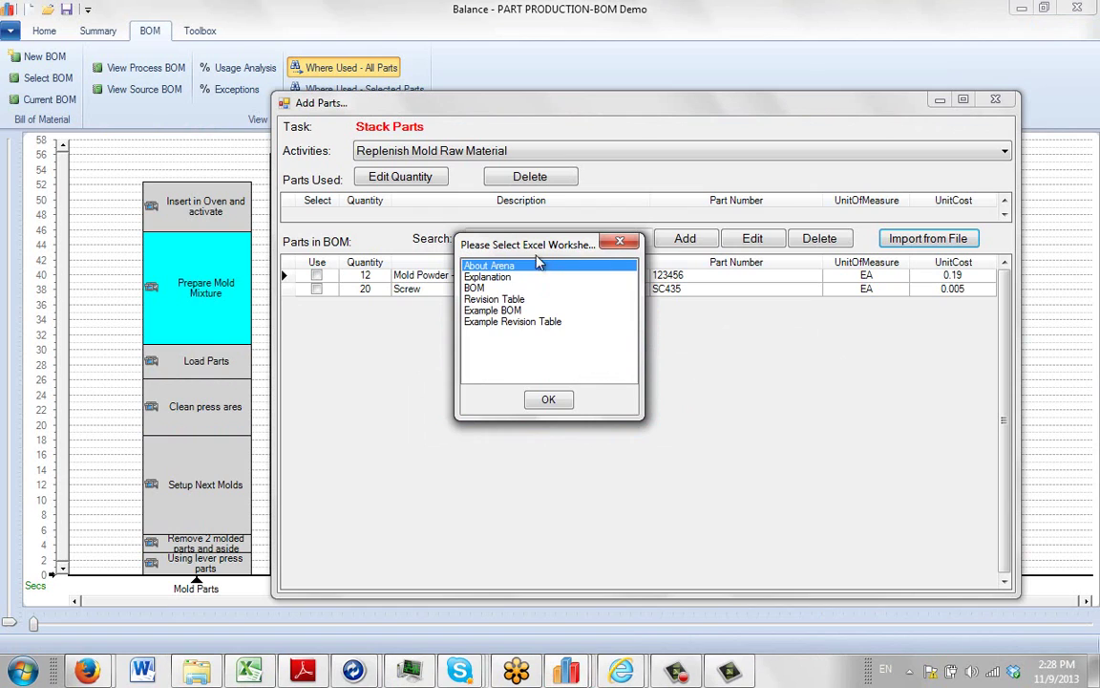
# Try to import the parts from the Revision Table worksheet
pyautogui.moveTo(483, 241); pyautogui.dragTo(603, 243)
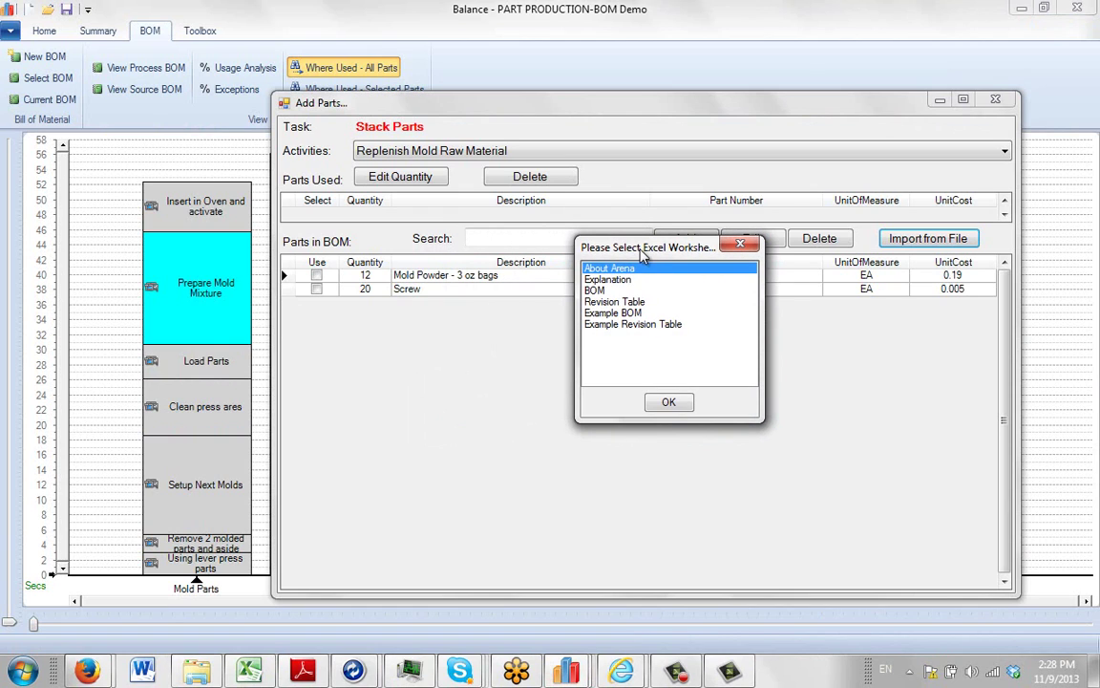
pyautogui.click(608, 303)
pyautogui.click(668, 401)
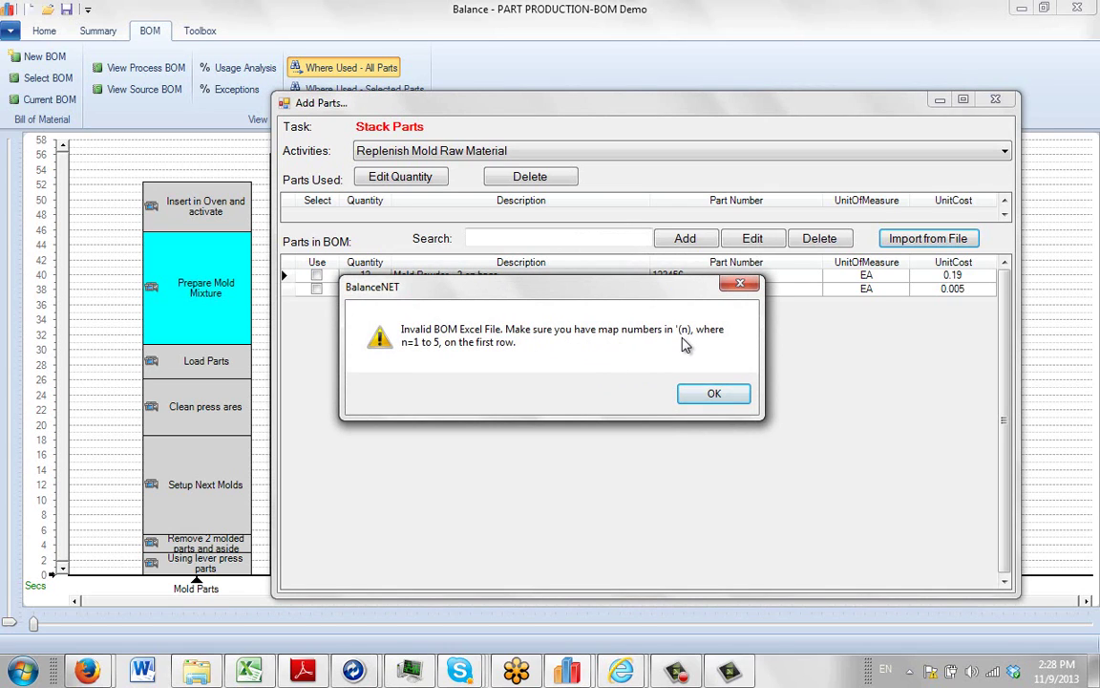
pyautogui.click(718, 395)
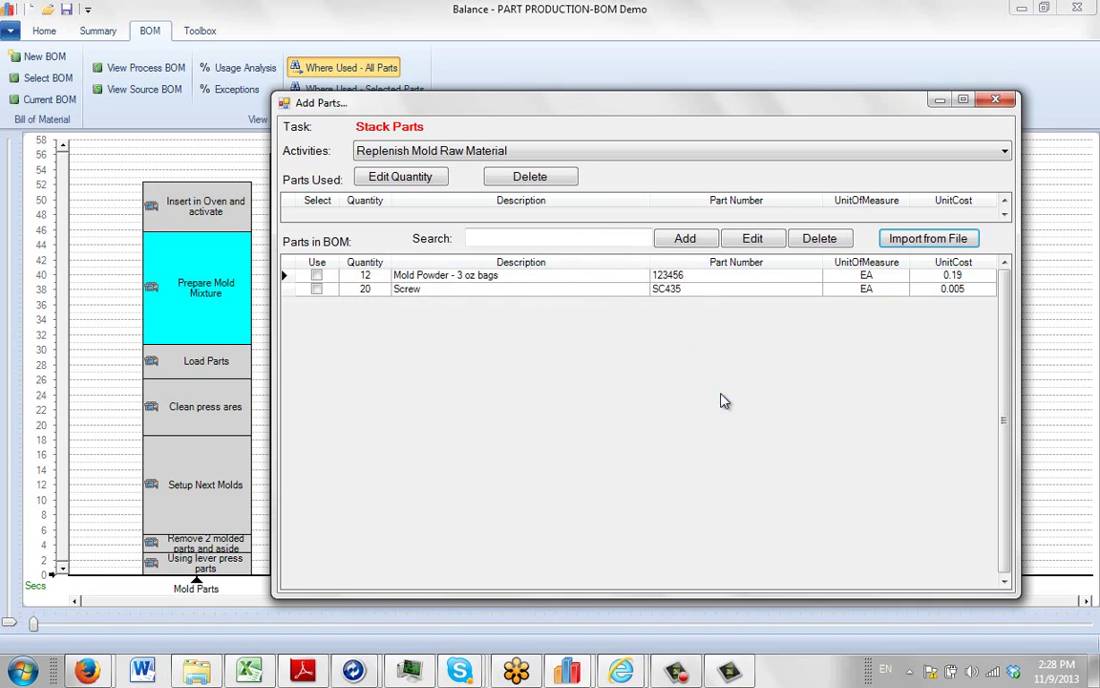
# Import the parts from the Example BOM worksheet of BOM XLS.xlsm into the BOM parts list and look through them
pyautogui.click(912, 246)
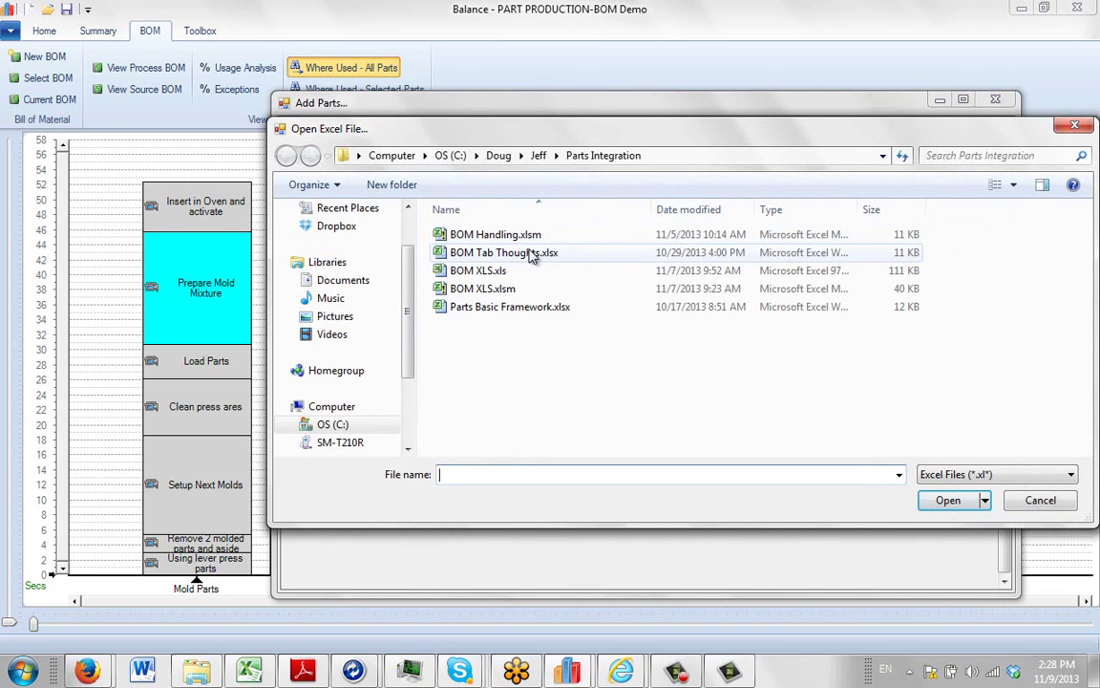
pyautogui.click(482, 288)
pyautogui.click(945, 499)
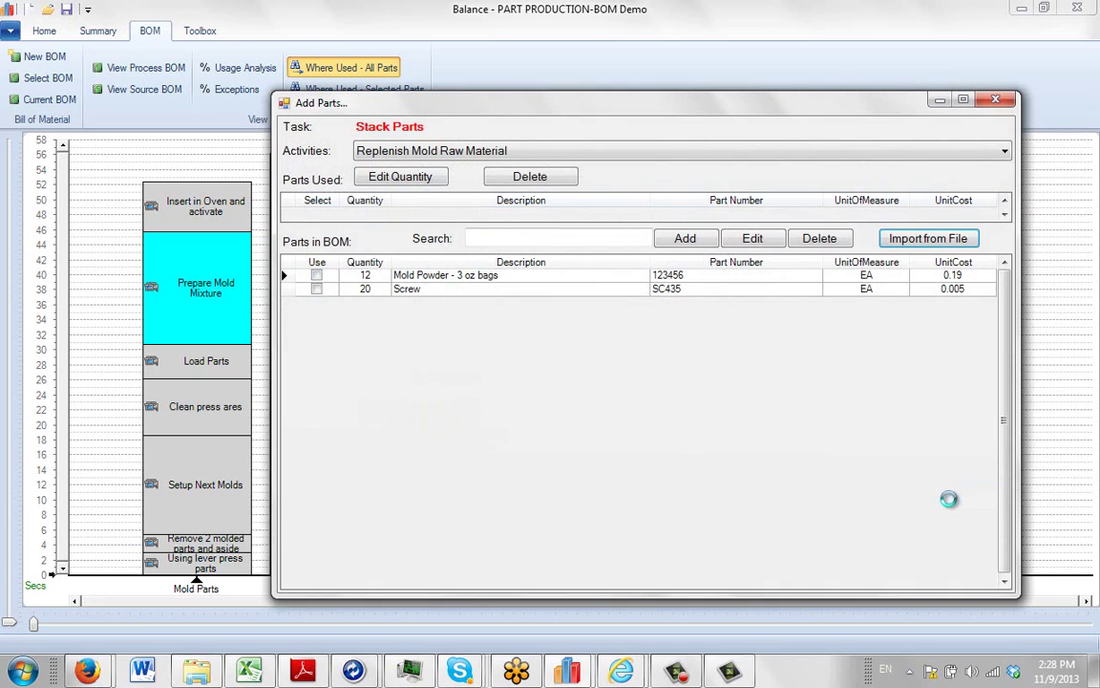
pyautogui.click(512, 313)
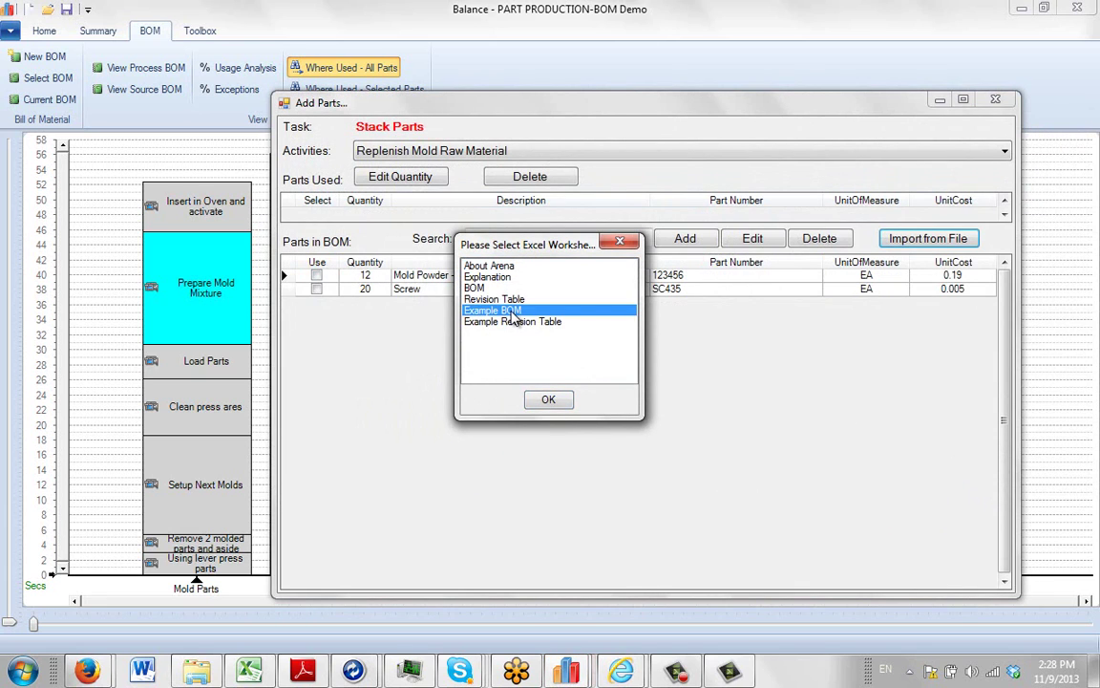
pyautogui.click(549, 400)
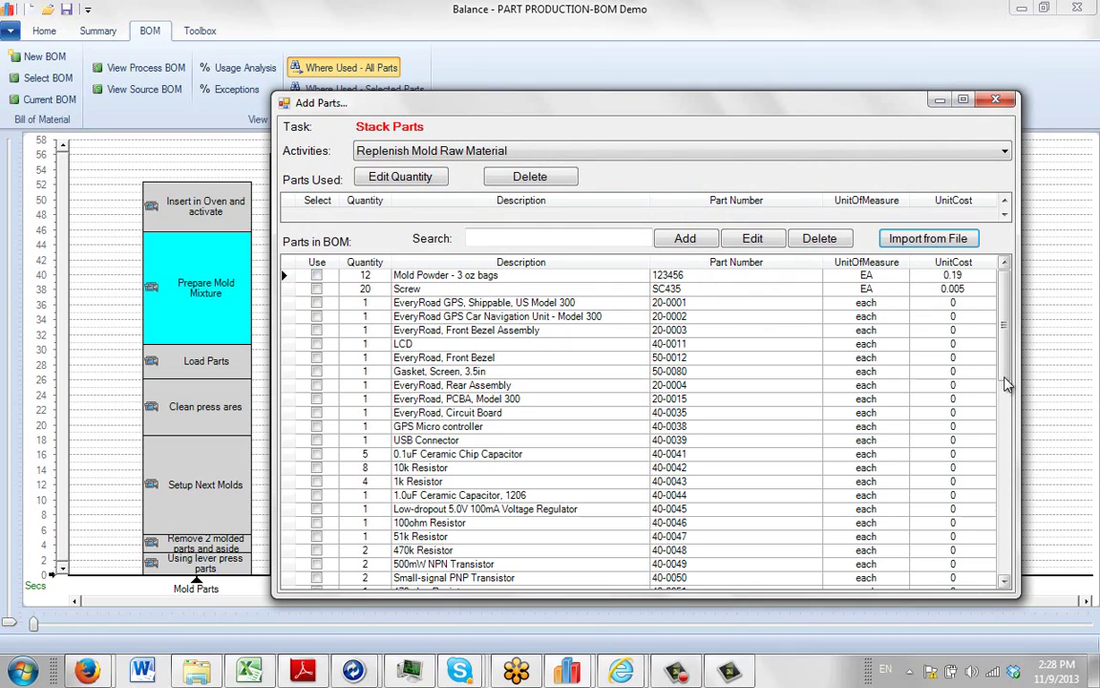
pyautogui.moveTo(1008, 350)
pyautogui.mouseDown()
pyautogui.moveTo(1004, 527)
pyautogui.moveTo(1005, 334)
pyautogui.mouseUp()
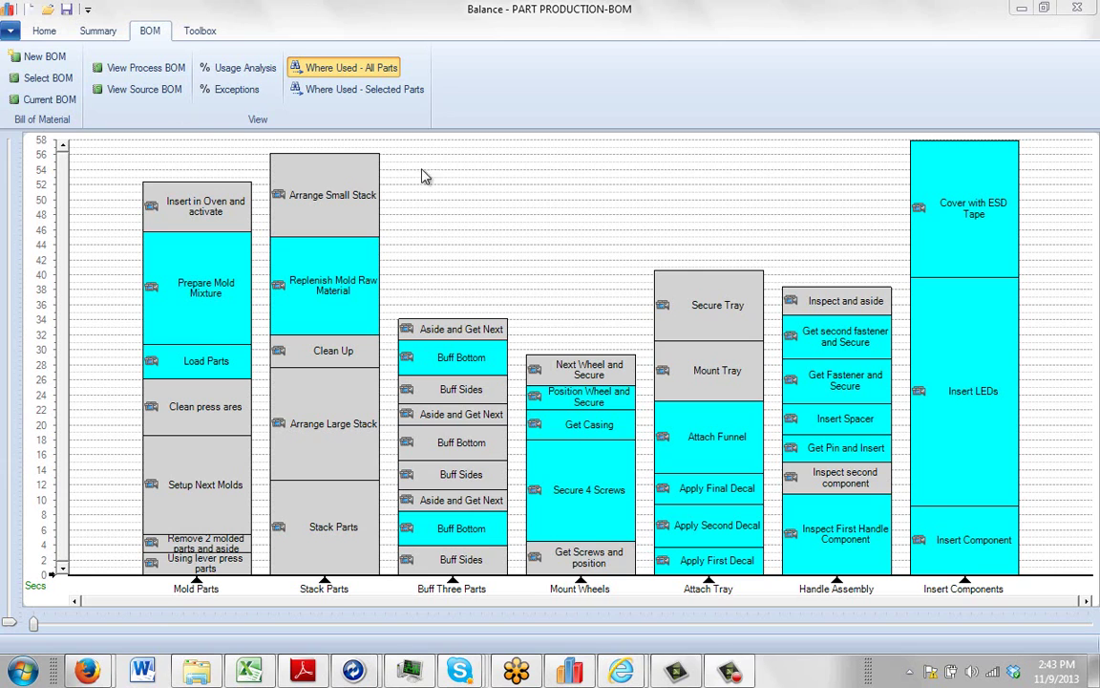
# View the source BOM, export it to Excel and bring up the exported workbook
pyautogui.click(135, 95)
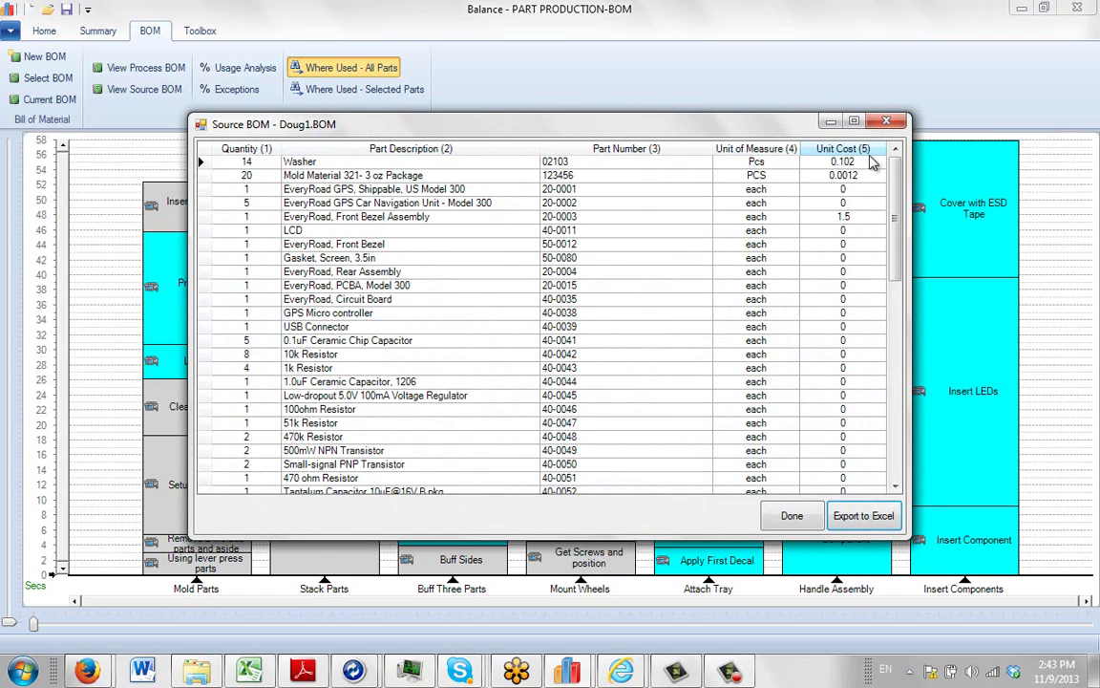
pyautogui.click(876, 517)
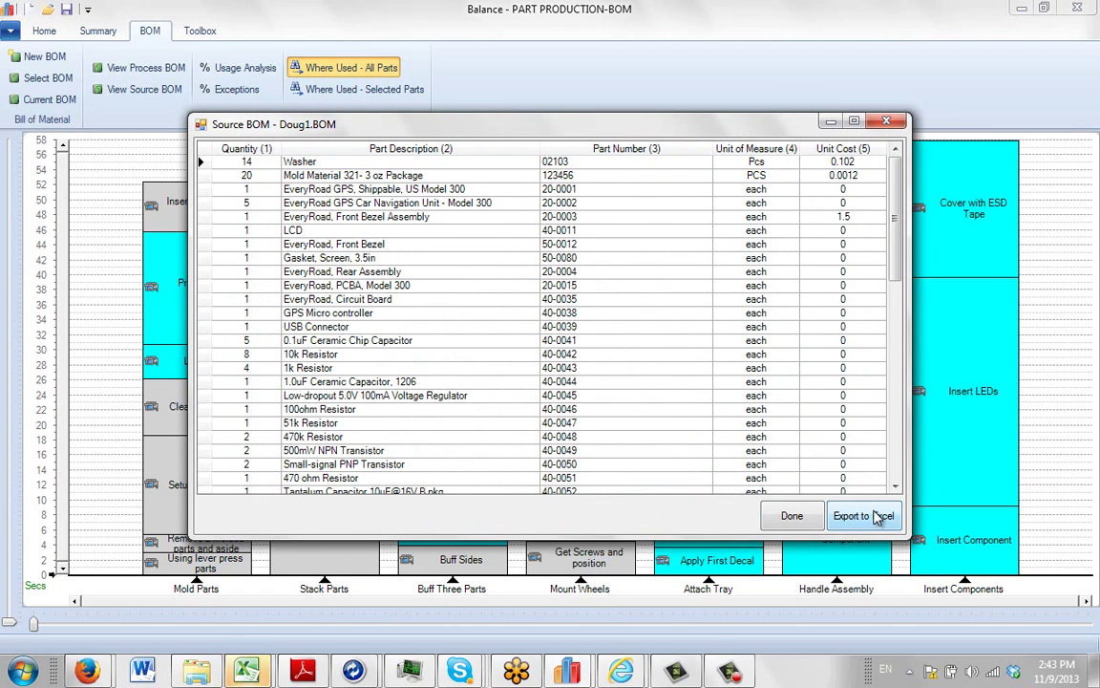
pyautogui.moveTo(247, 671)
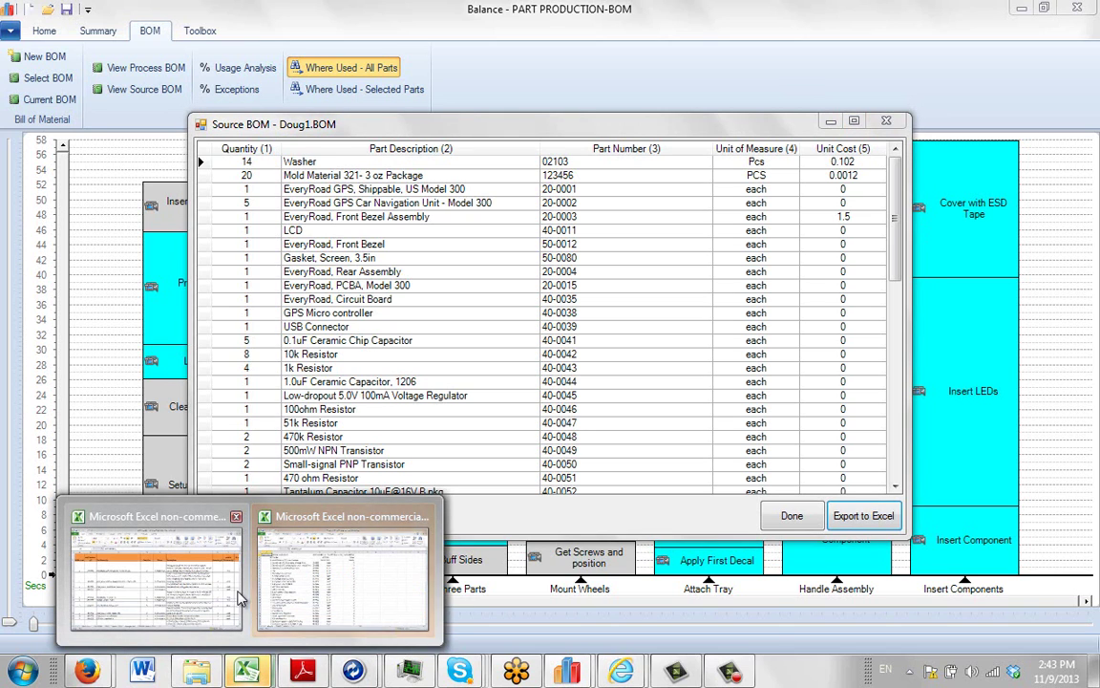
pyautogui.click(277, 526)
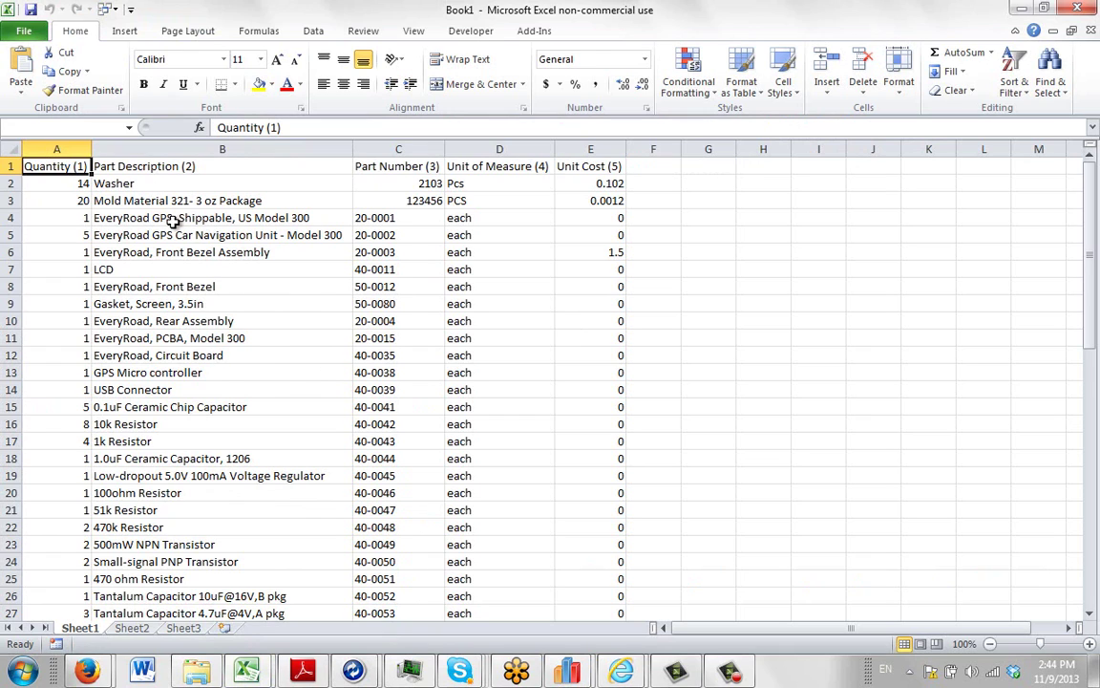
# Check the numbered headers for part description, part number, unit of measure and unit cost in the exported sheet
pyautogui.click(202, 167)
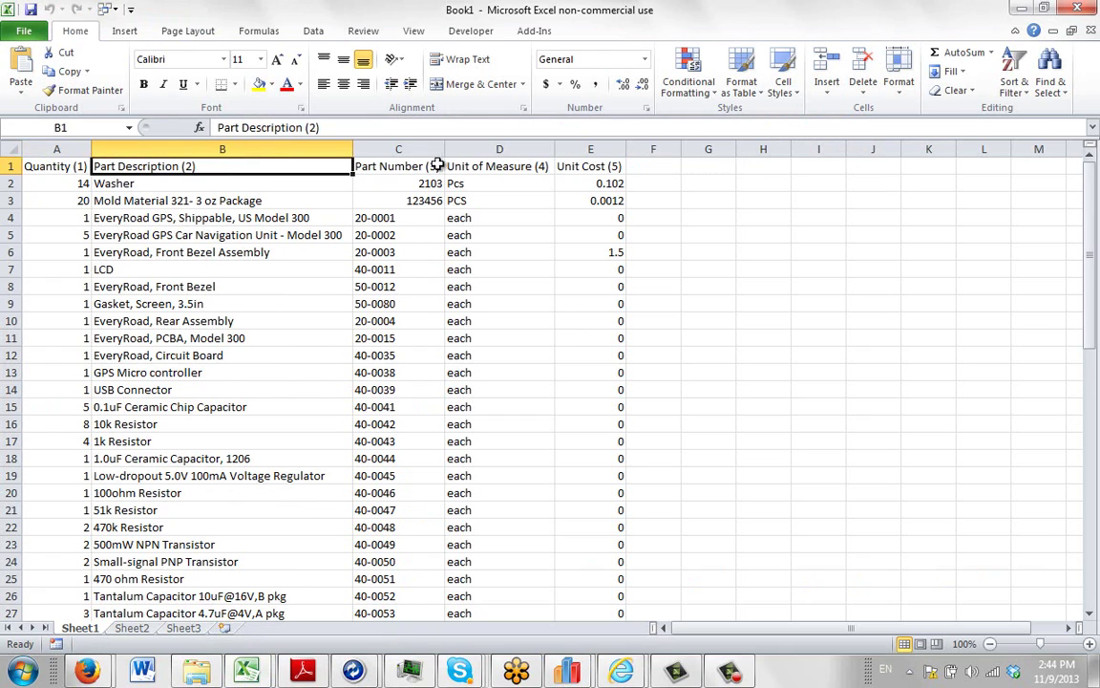
pyautogui.click(387, 167)
pyautogui.click(485, 166)
pyautogui.click(563, 166)
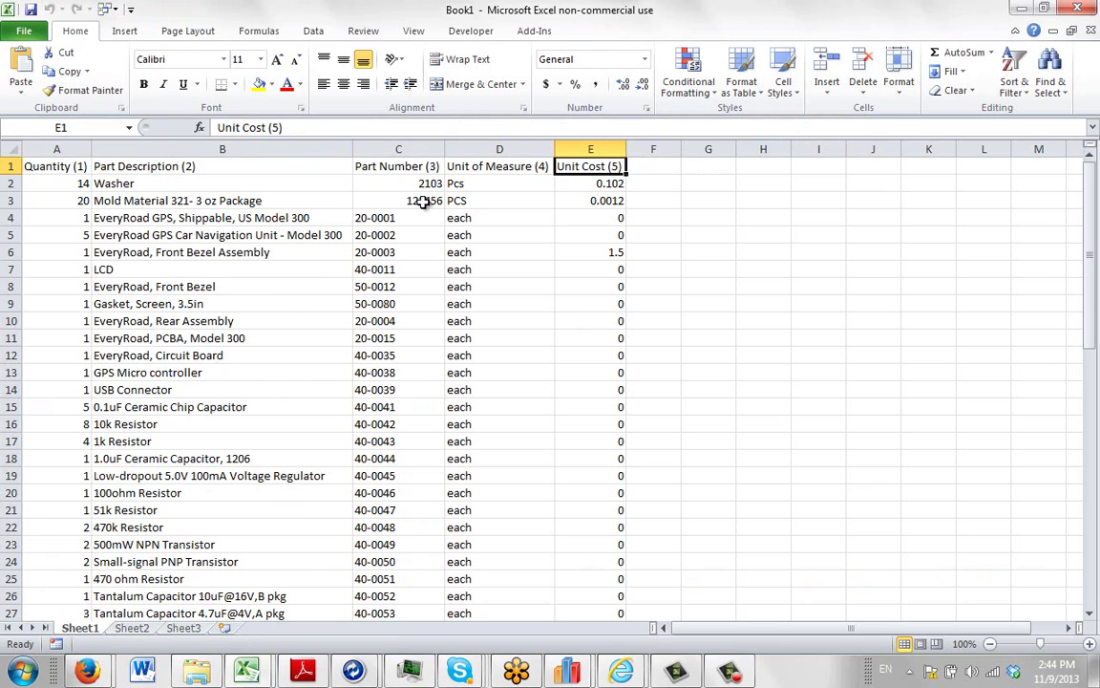